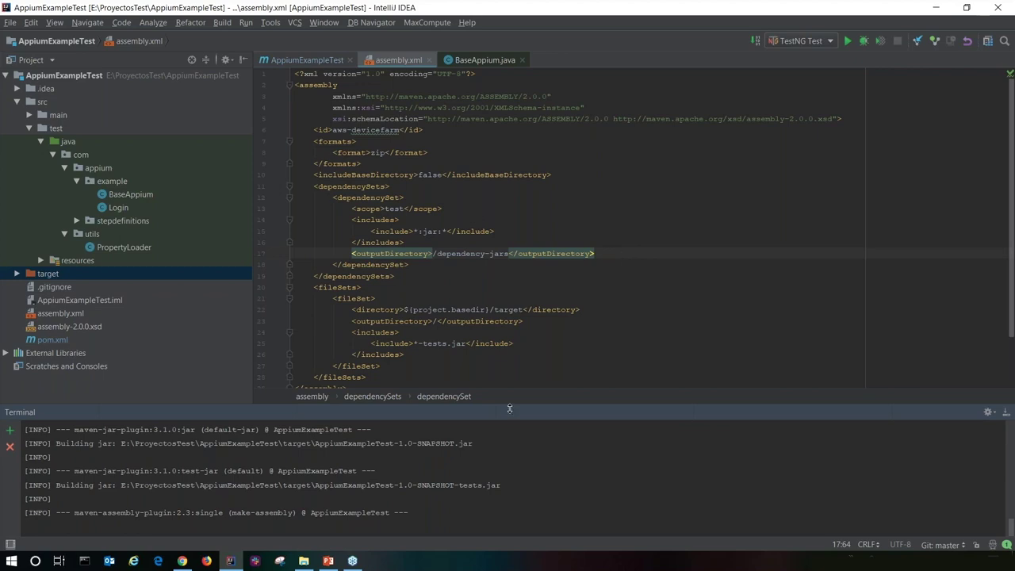
Enlarge the terminal to view the build output, then switch to File Explorer and examine the generated JAR and ZIP files in the target folder.
{"action": "left_click_drag", "start_coordinate": [493, 180], "coordinate": [493, 150]}
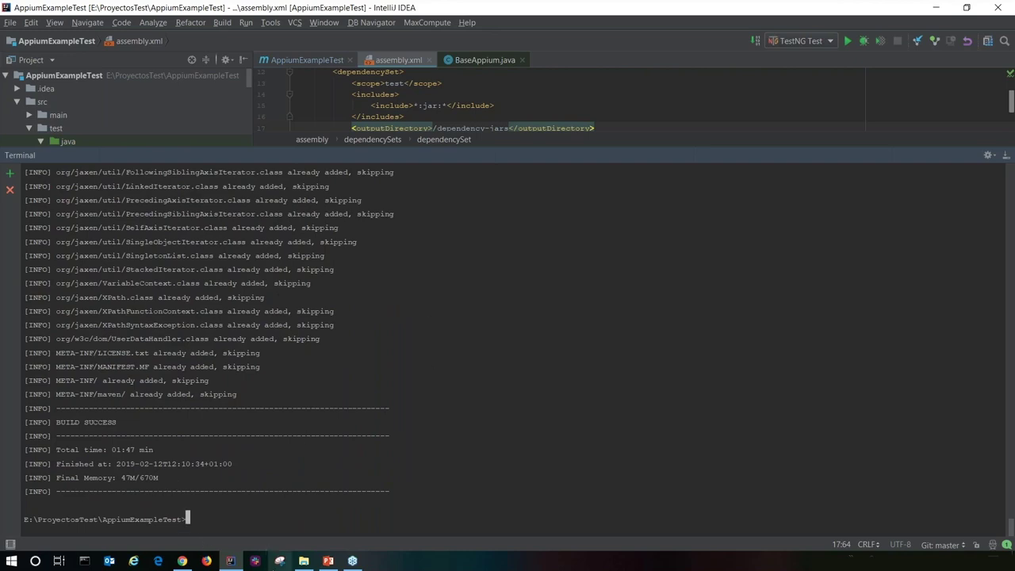
{"action": "mouse_move", "coordinate": [304, 561]}
{"action": "left_click", "coordinate": [304, 512]}
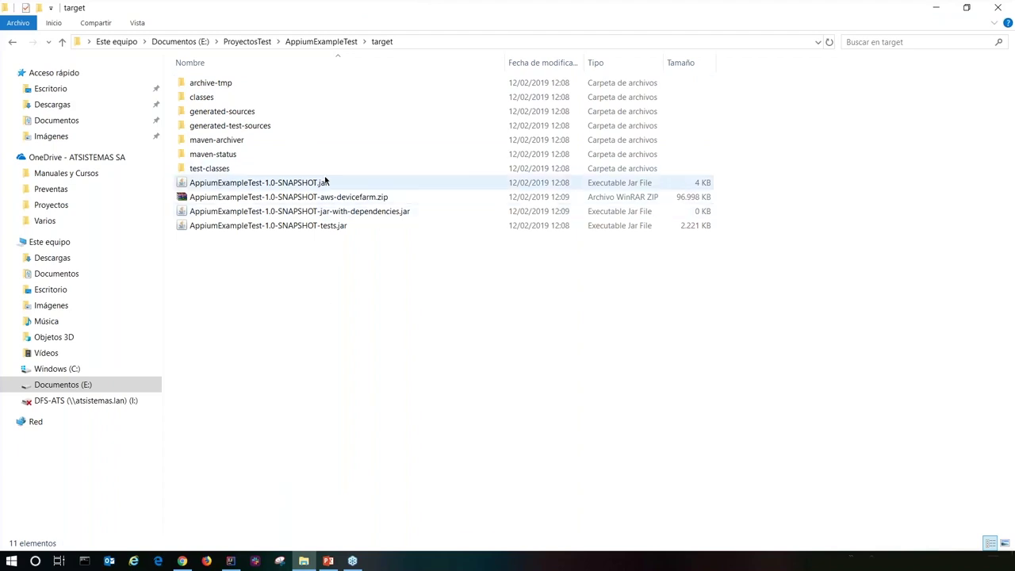
{"action": "left_click", "coordinate": [319, 229]}
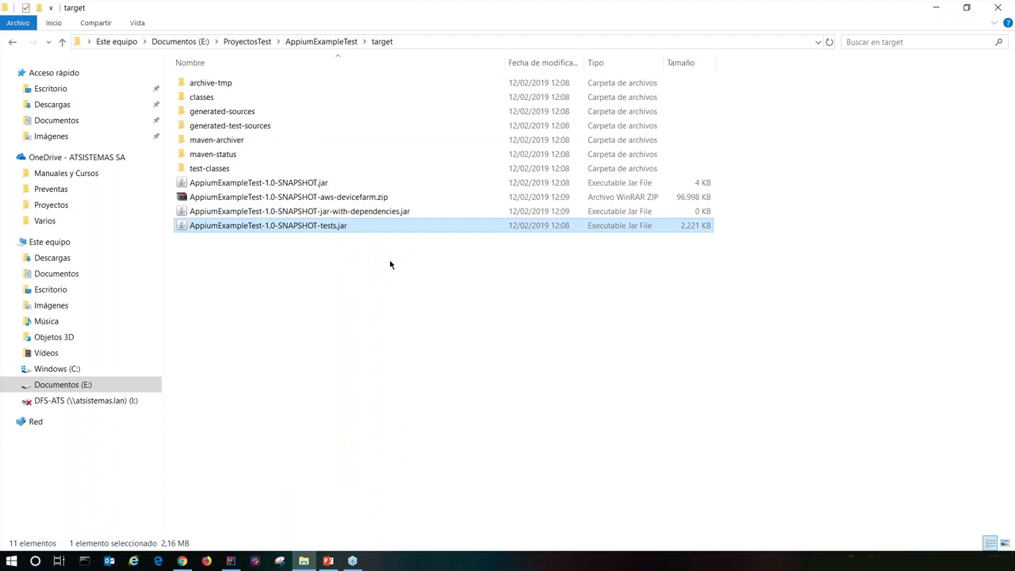
{"action": "left_click", "coordinate": [387, 213]}
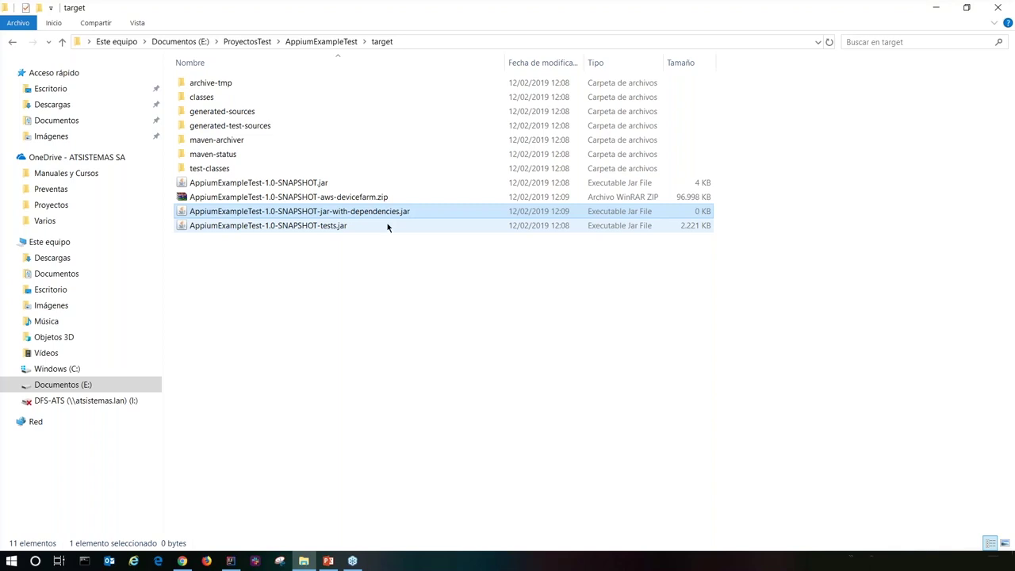
{"action": "left_click", "coordinate": [332, 188]}
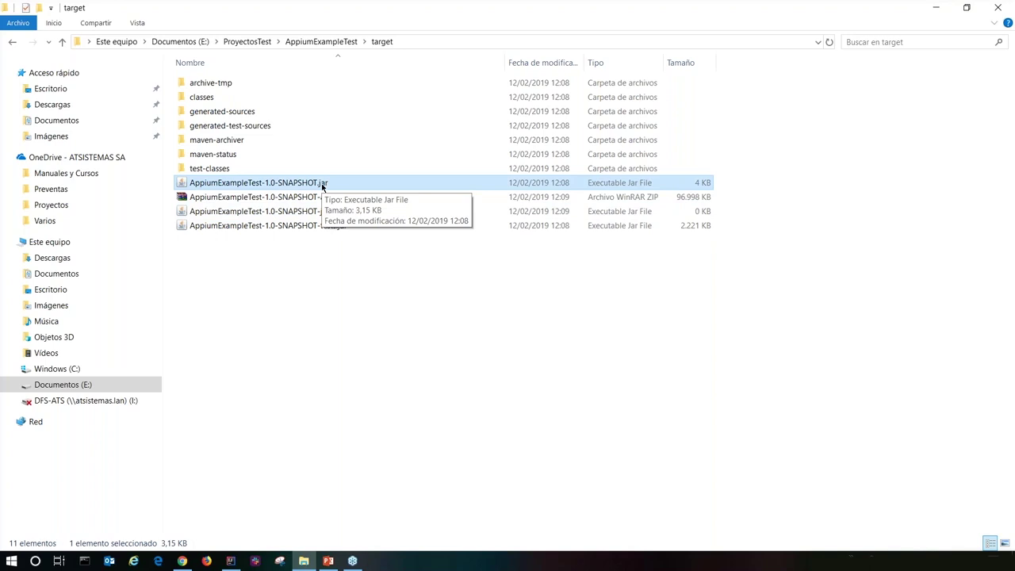
{"action": "left_click", "coordinate": [370, 202]}
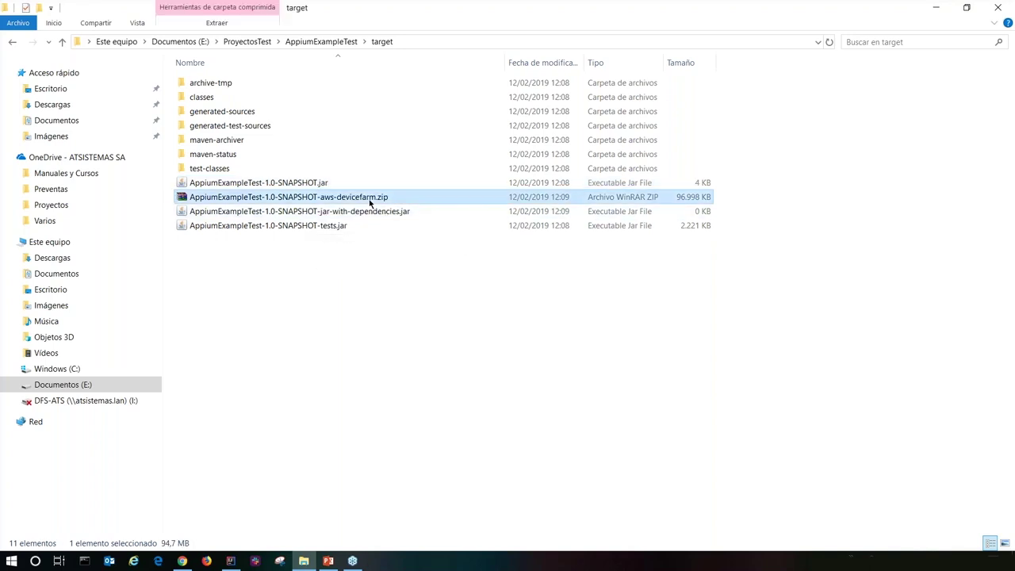
Open AppiumExampleTest-1.0-SNAPSHOT-aws-devicefarm.zip, inspect the contents of its dependency-jars folder, and close the archive.
{"action": "double_click", "coordinate": [380, 196]}
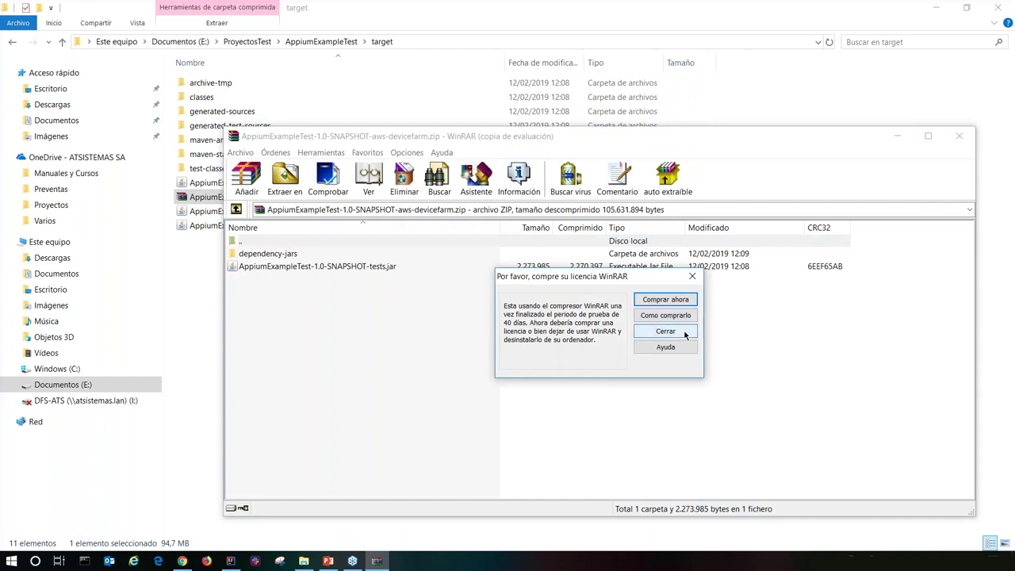
{"action": "left_click", "coordinate": [686, 335]}
{"action": "left_click_drag", "start_coordinate": [585, 139], "coordinate": [503, 102]}
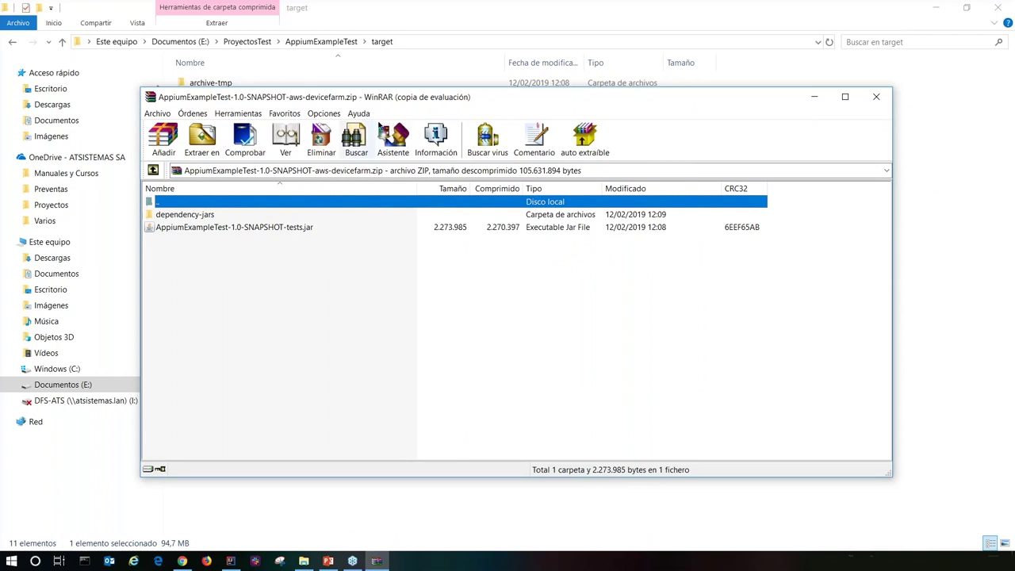
{"action": "left_click_drag", "start_coordinate": [530, 102], "coordinate": [818, 100]}
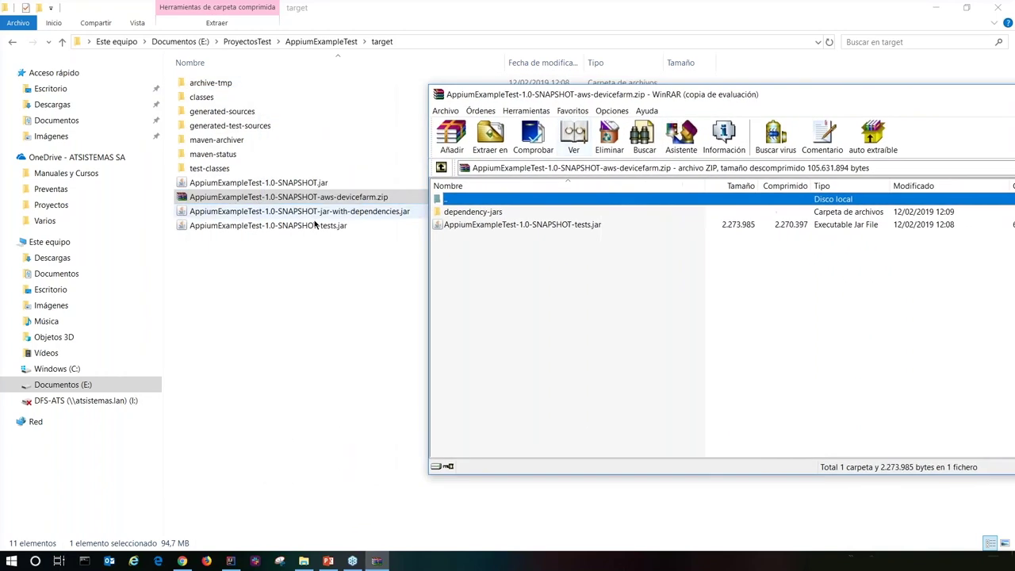
{"action": "double_click", "coordinate": [479, 213]}
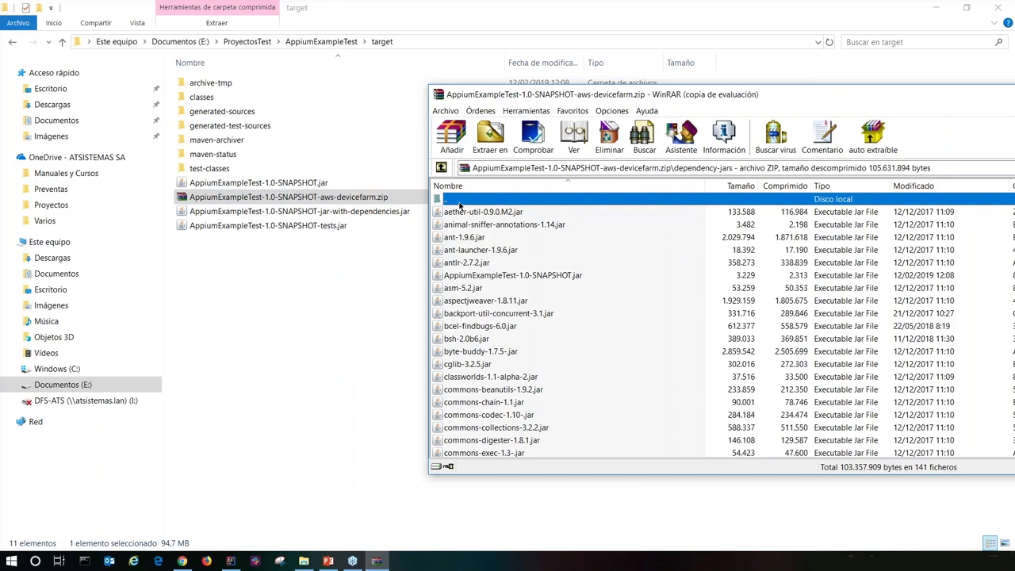
{"action": "left_click_drag", "start_coordinate": [815, 95], "coordinate": [527, 91]}
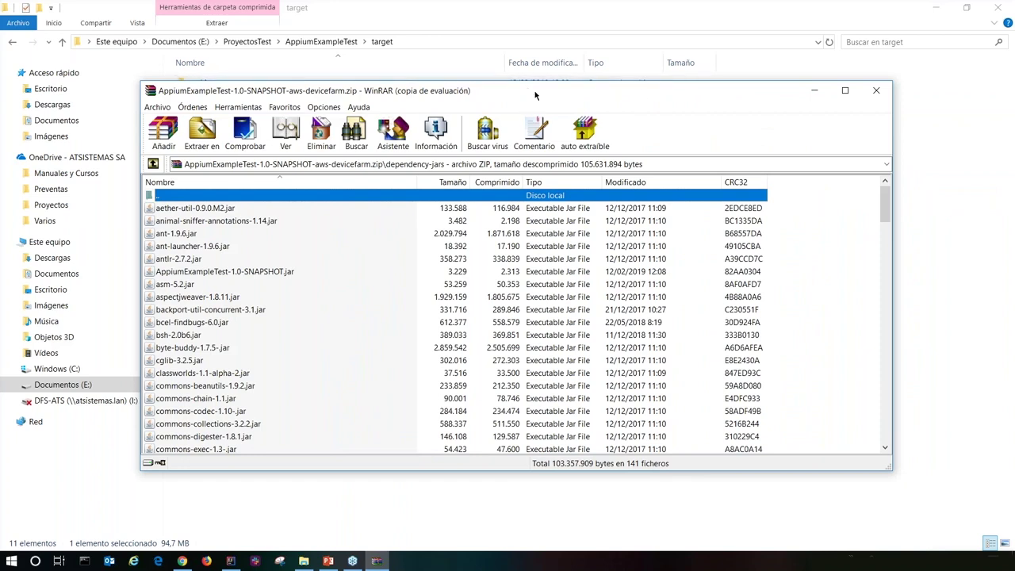
{"action": "left_click", "coordinate": [877, 93]}
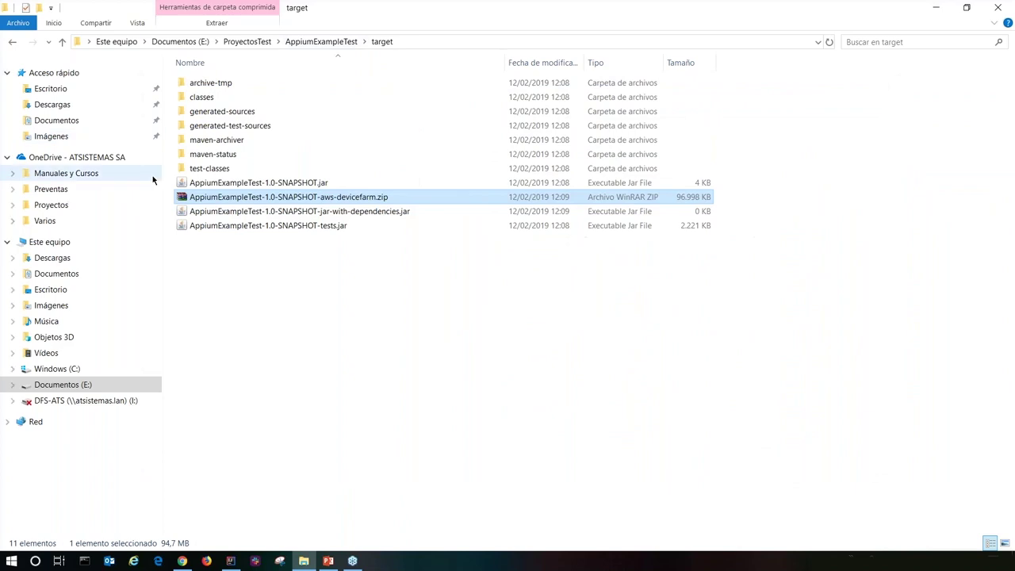
Switch to AWS Device Farm in Chrome and look at the form for creating a new project, leaving it without creating one.
{"action": "mouse_move", "coordinate": [182, 561]}
{"action": "left_click", "coordinate": [183, 501]}
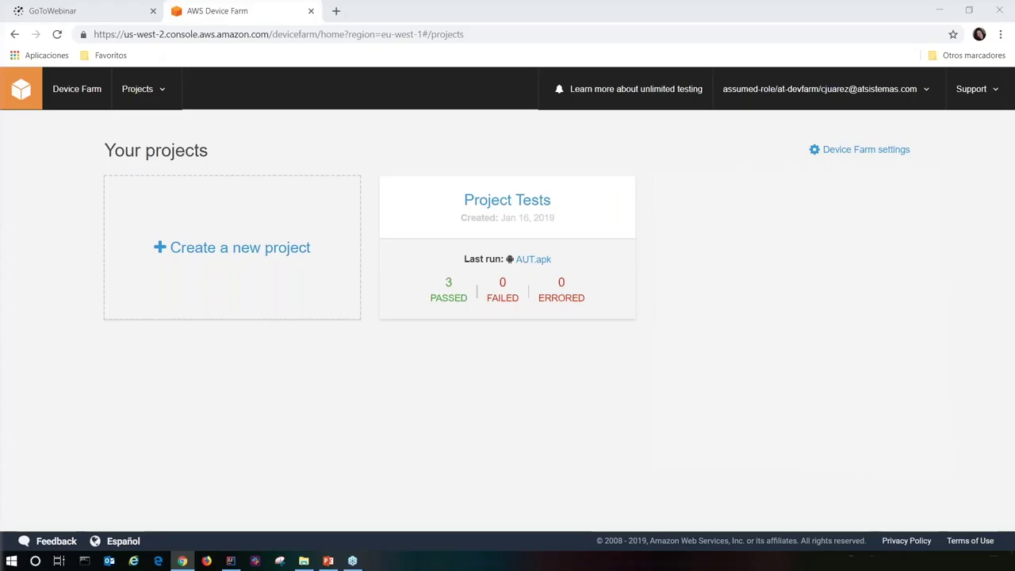
{"action": "left_click", "coordinate": [57, 34]}
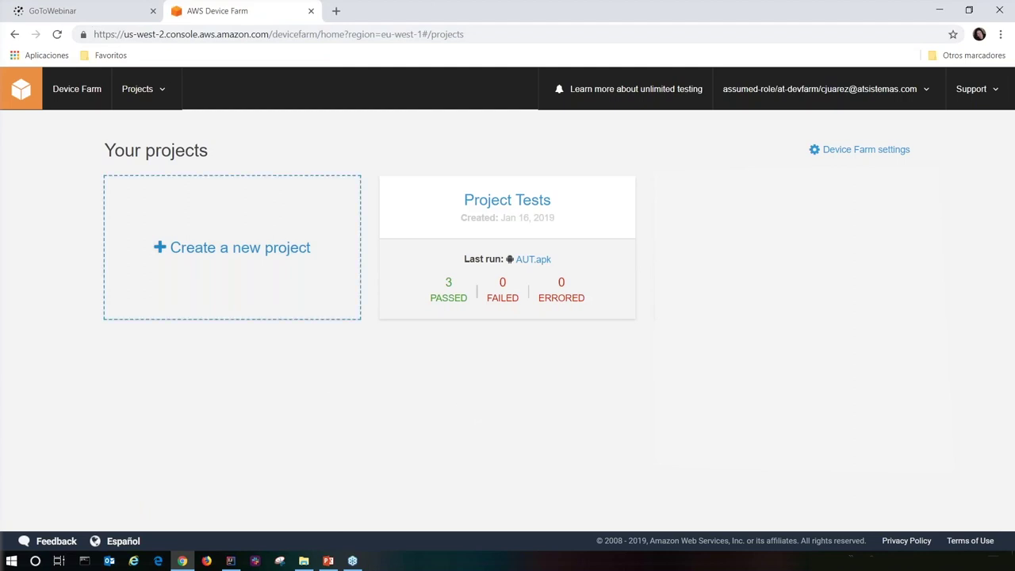
{"action": "left_click", "coordinate": [274, 261]}
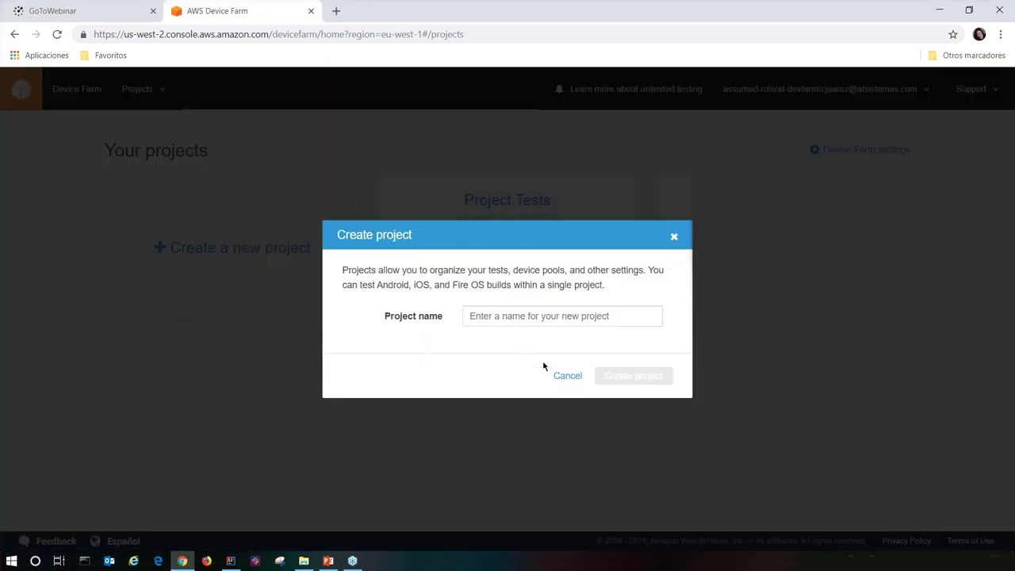
{"action": "left_click", "coordinate": [565, 377]}
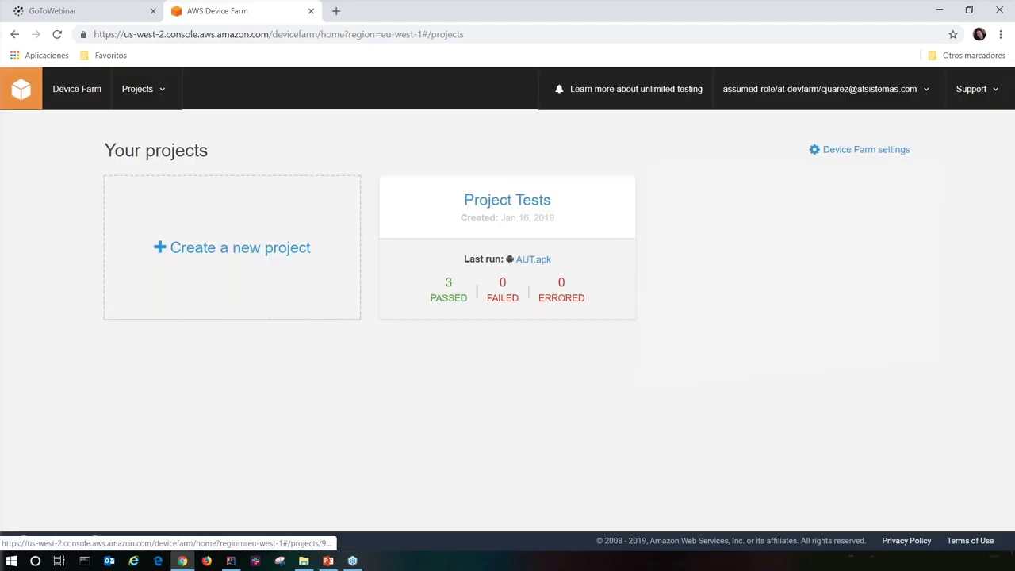
Open the Project Tests project and start a new run for a native Android or iOS application.
{"action": "left_click", "coordinate": [544, 204]}
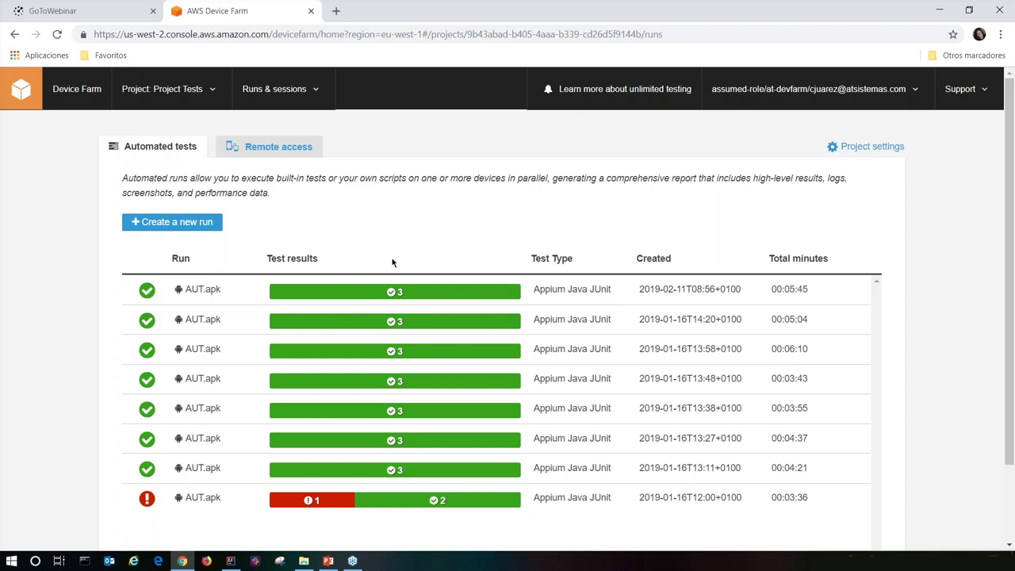
{"action": "left_click", "coordinate": [210, 222]}
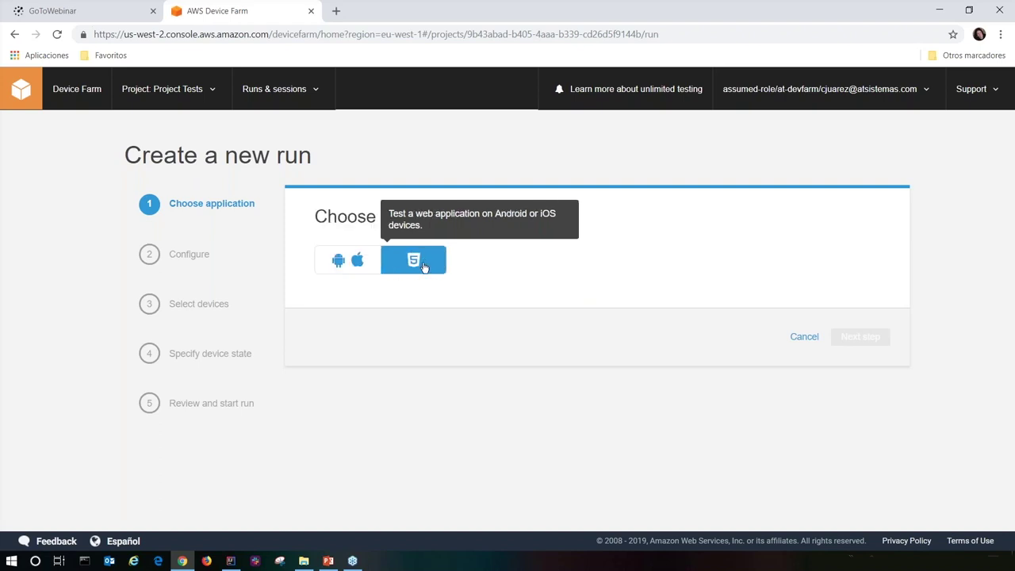
{"action": "left_click", "coordinate": [339, 266]}
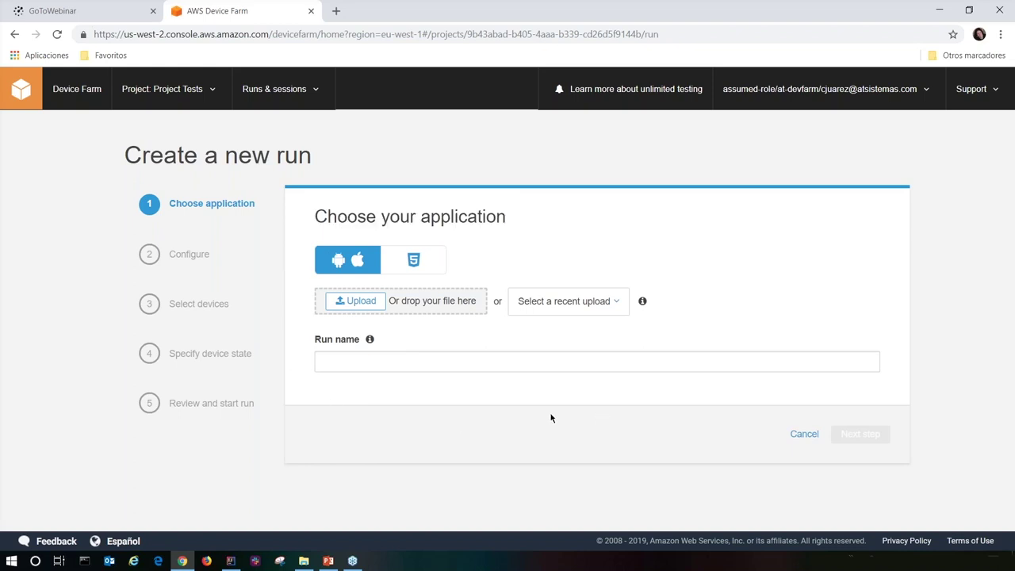
View the file upload option, then choose AUT.apk from the recent uploads as the application to test.
{"action": "left_click", "coordinate": [355, 301]}
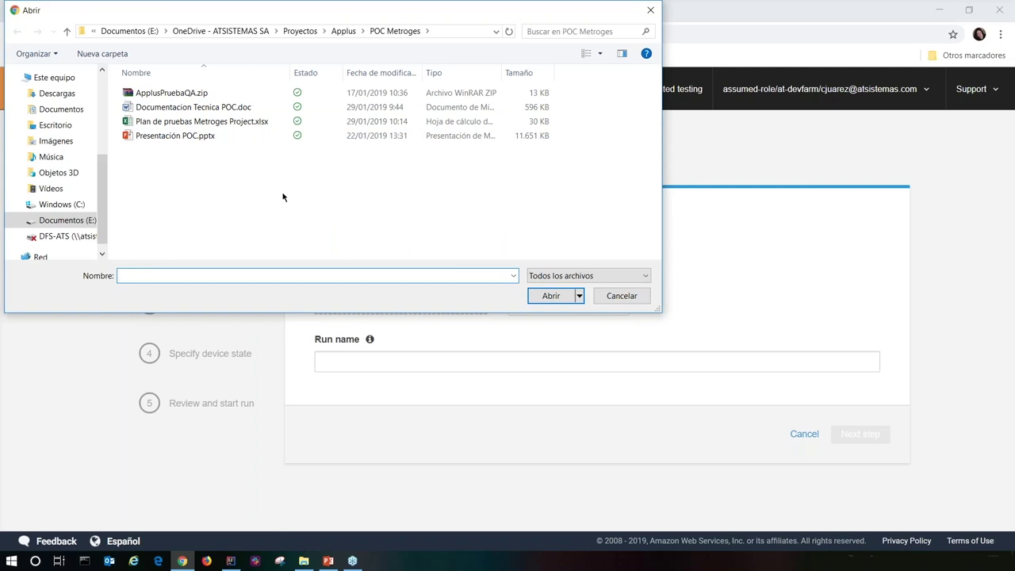
{"action": "left_click", "coordinate": [618, 295]}
{"action": "left_click", "coordinate": [574, 309]}
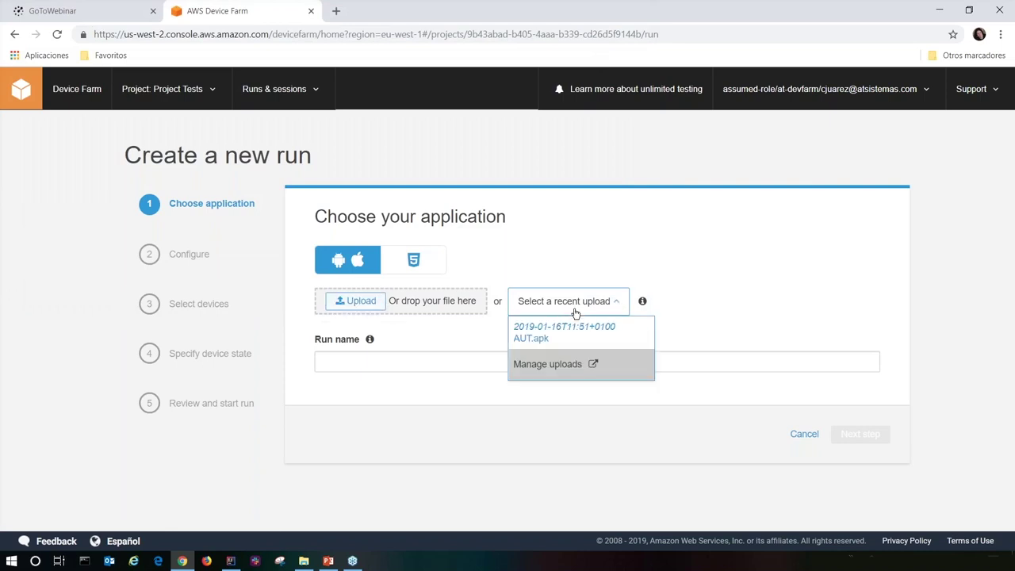
{"action": "left_click", "coordinate": [543, 337]}
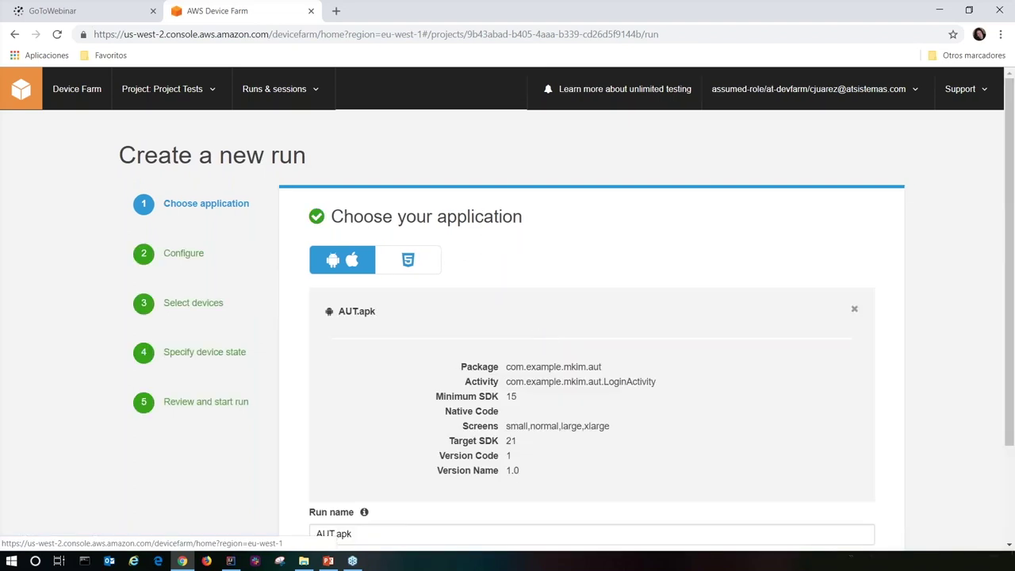
Review the AUT.apk details and run name, then switch the run to the web application type.
{"action": "scroll", "coordinate": [642, 298], "scroll_direction": "down", "scroll_amount": 3}
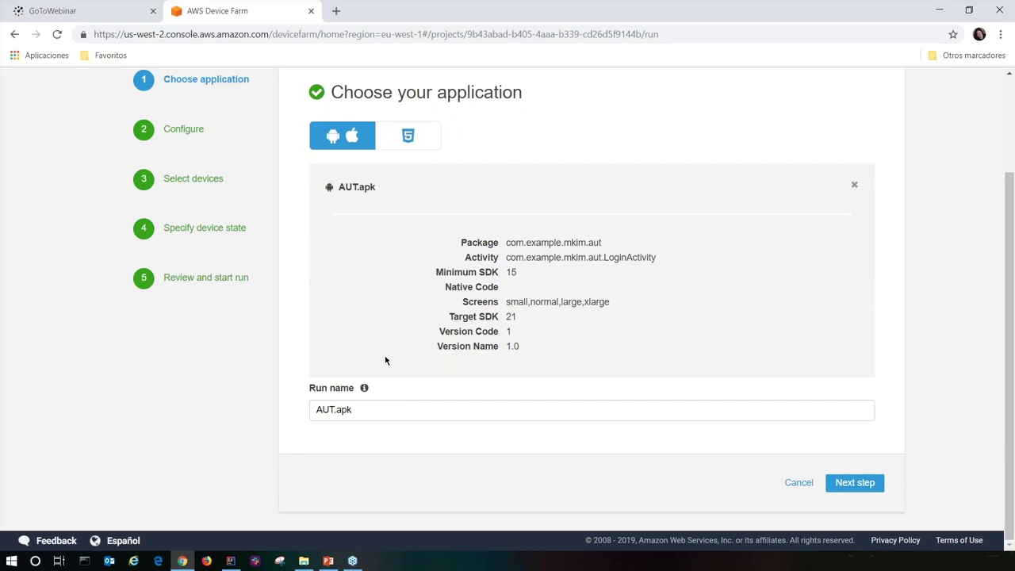
{"action": "double_click", "coordinate": [328, 410]}
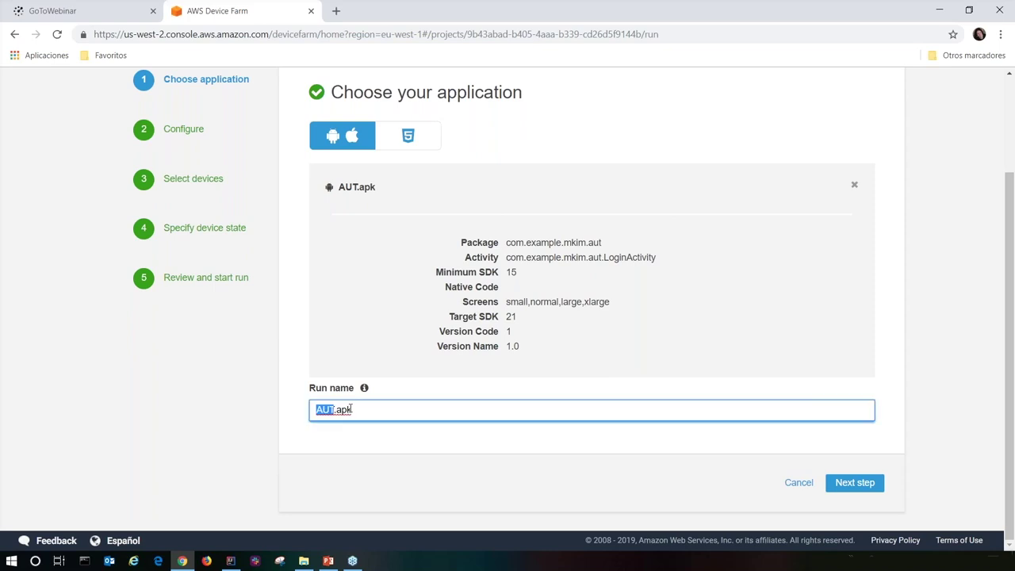
{"action": "left_click", "coordinate": [357, 409]}
{"action": "left_click", "coordinate": [408, 139]}
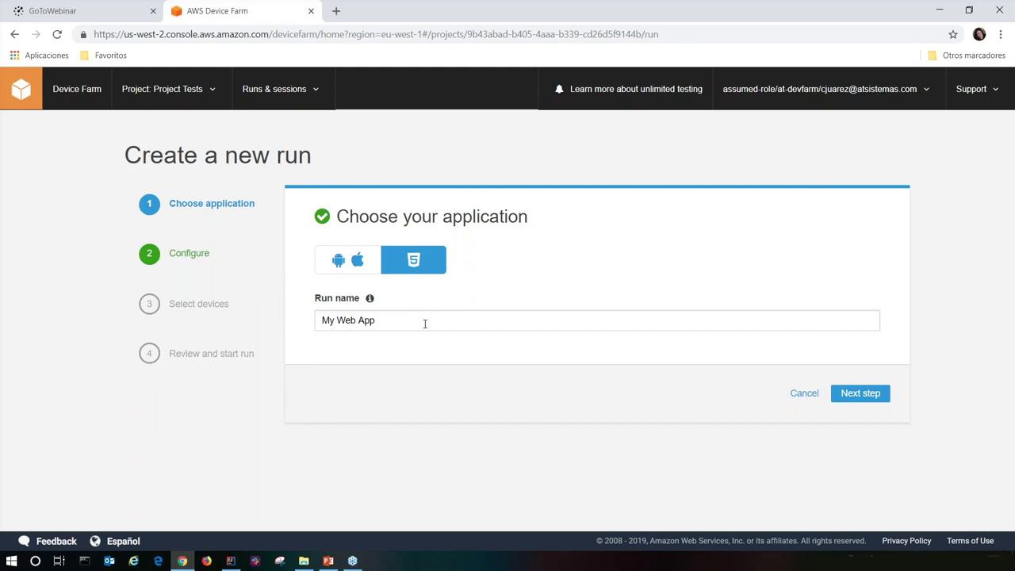
Return to the native application type, select the recent upload AUT.apk again, and continue to the test configuration.
{"action": "left_click", "coordinate": [368, 274]}
{"action": "left_click", "coordinate": [530, 310]}
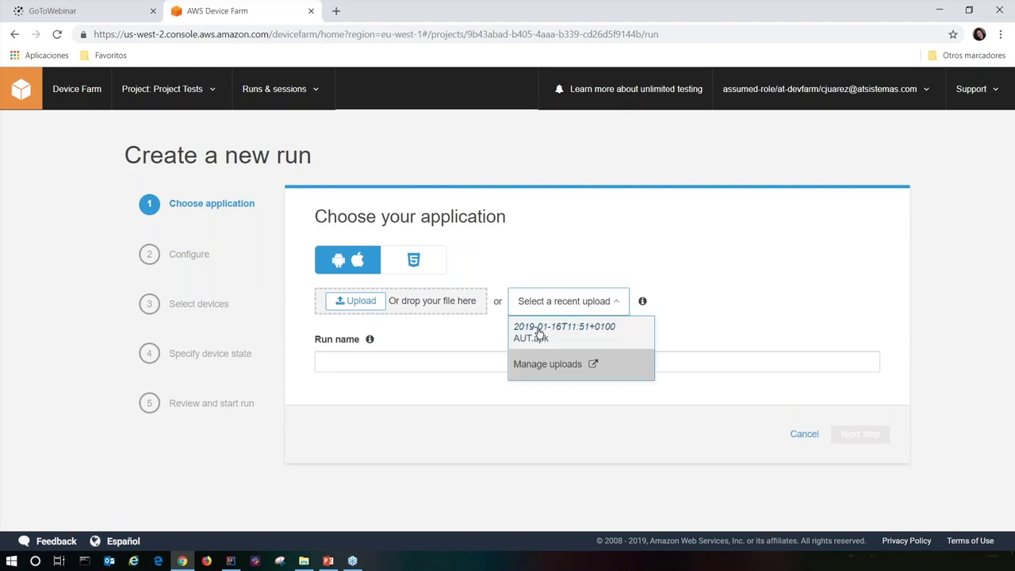
{"action": "left_click", "coordinate": [565, 331]}
{"action": "scroll", "coordinate": [588, 318], "scroll_direction": "down", "scroll_amount": 3}
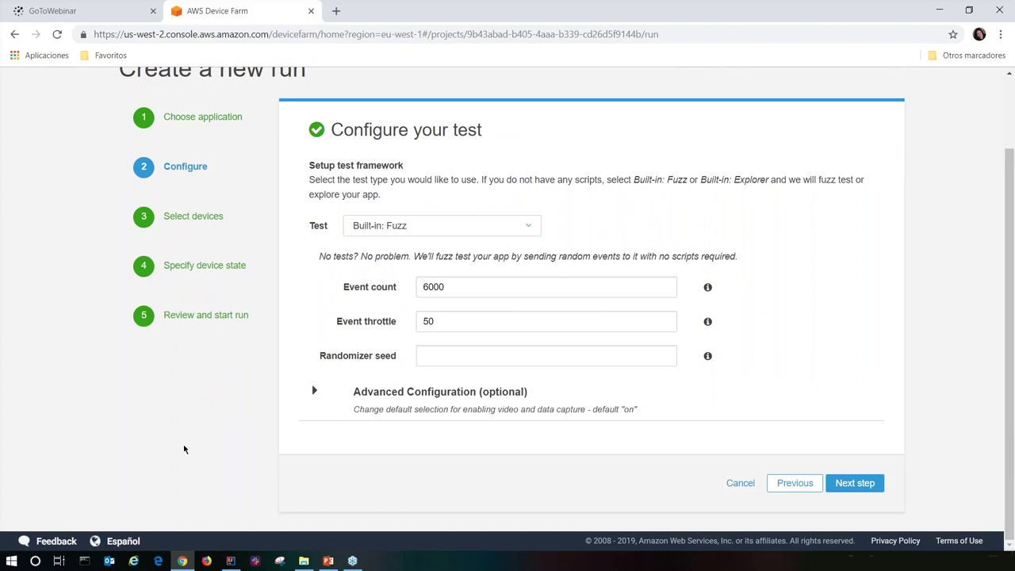
Set the test type to Appium Java JUnit and select the 2019-01-16T14:18+0100 upload of AppiumExampleTest-1.0-SNAPSHOT-aws-devicefarm.zip.
{"action": "left_click", "coordinate": [530, 228]}
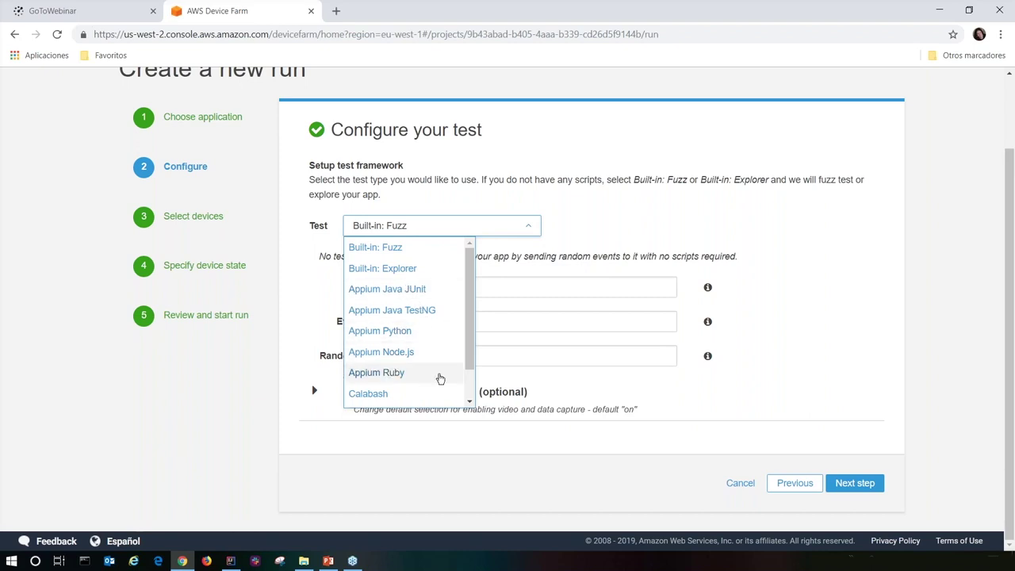
{"action": "left_click", "coordinate": [397, 291]}
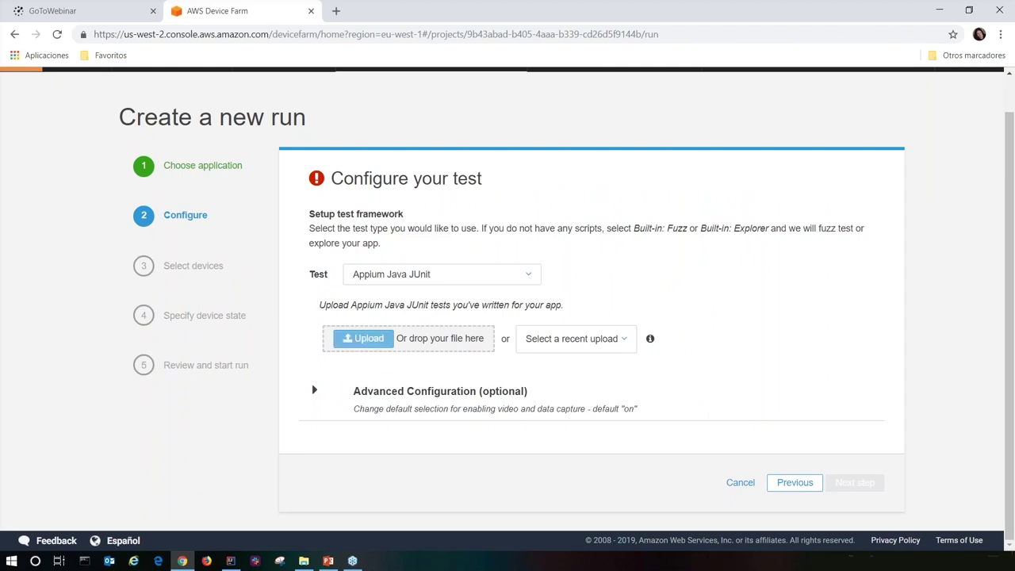
{"action": "left_click", "coordinate": [559, 349]}
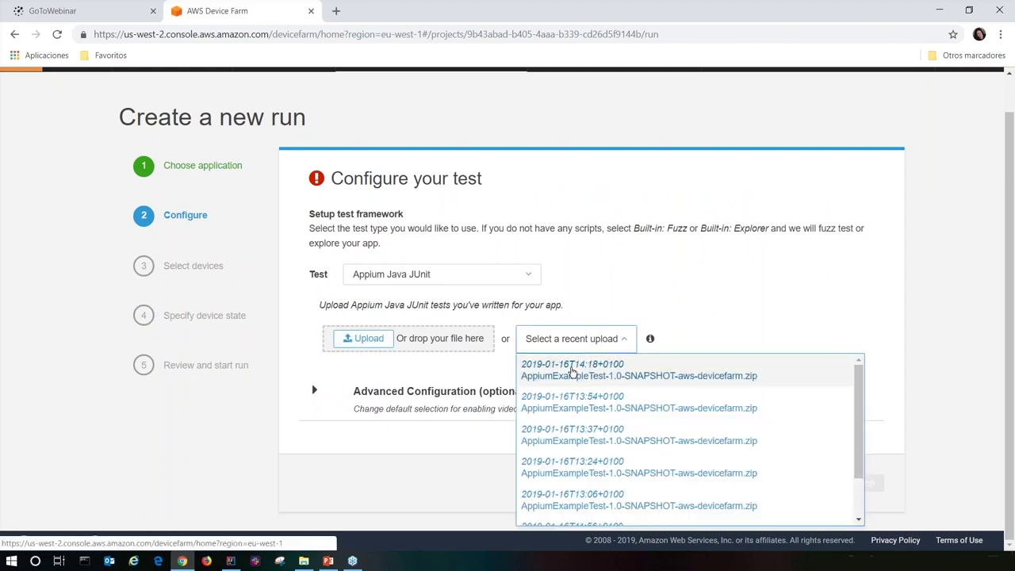
{"action": "left_click", "coordinate": [559, 366]}
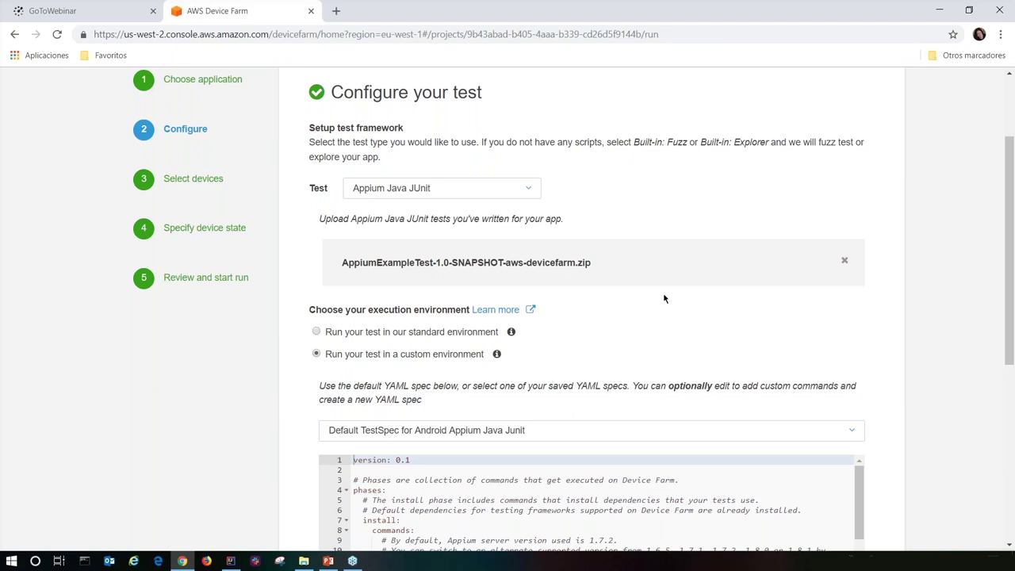
Read through the default YAML test spec for the custom execution environment.
{"action": "scroll", "coordinate": [664, 298], "scroll_direction": "down", "scroll_amount": 3}
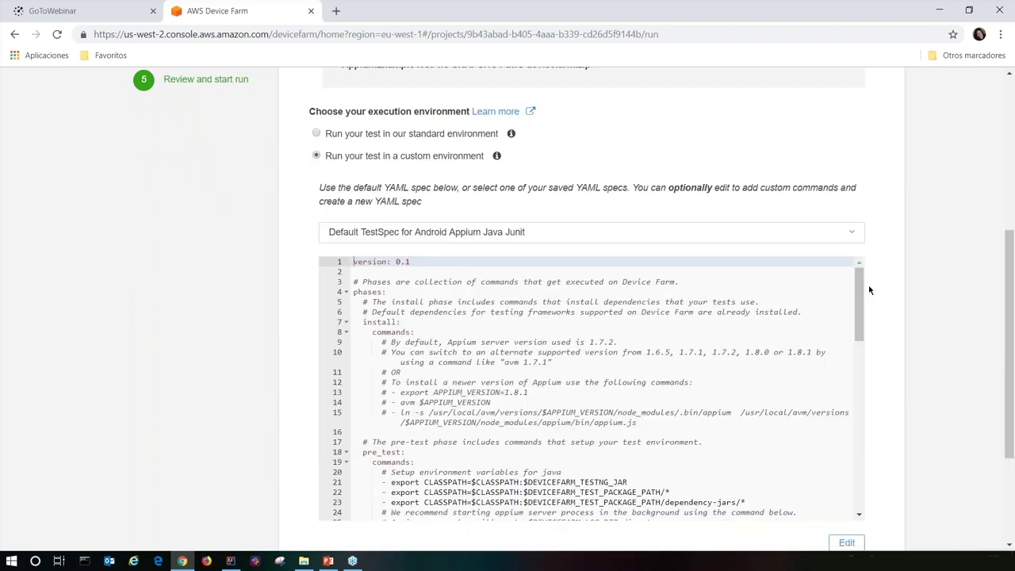
{"action": "left_click_drag", "start_coordinate": [861, 286], "coordinate": [869, 481]}
{"action": "left_click_drag", "start_coordinate": [865, 432], "coordinate": [859, 274]}
Choose to run the test in the standard environment and check the available Appium versions, keeping 1.9.1.
{"action": "left_click", "coordinate": [317, 134]}
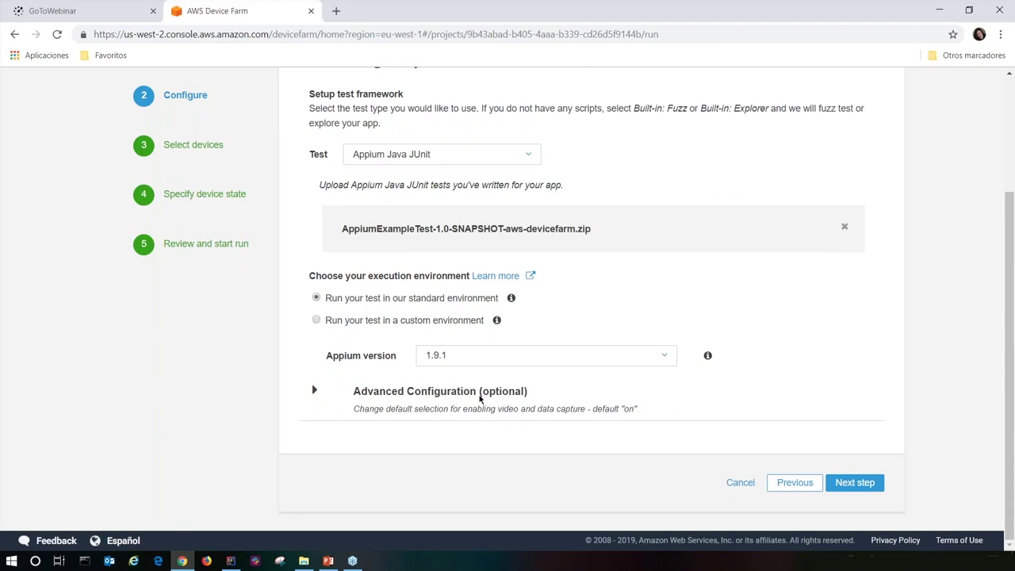
{"action": "left_click", "coordinate": [533, 358]}
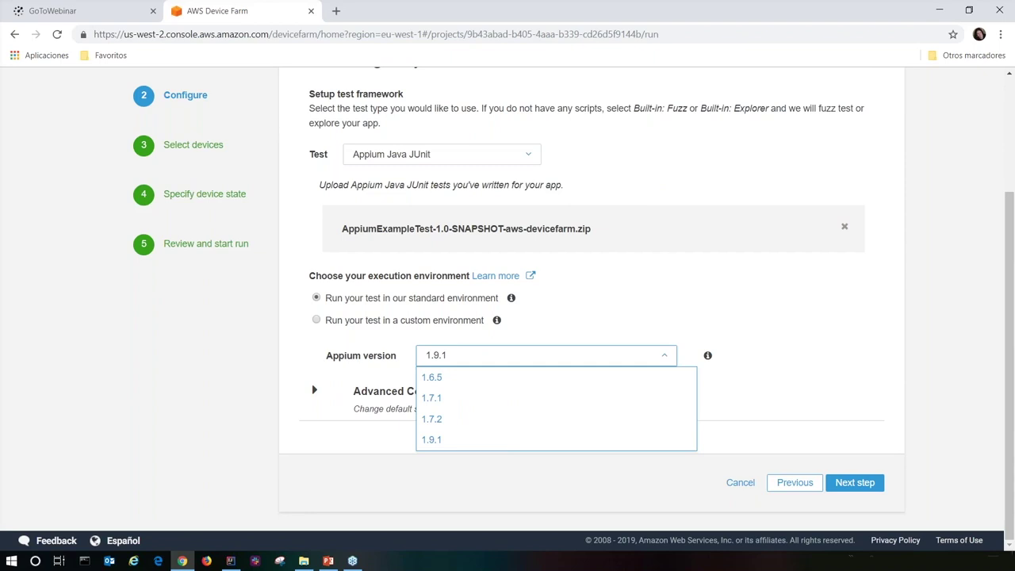
{"action": "key", "text": "Escape"}
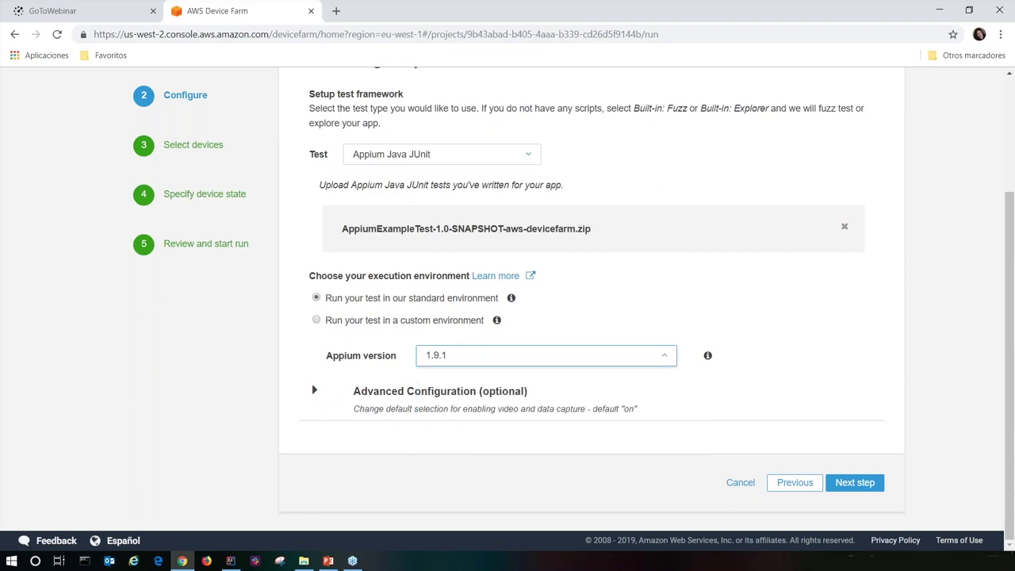
Choose to run the test in a custom environment with the saved Run Test.yml spec, and review its test phase commands.
{"action": "left_click", "coordinate": [316, 320]}
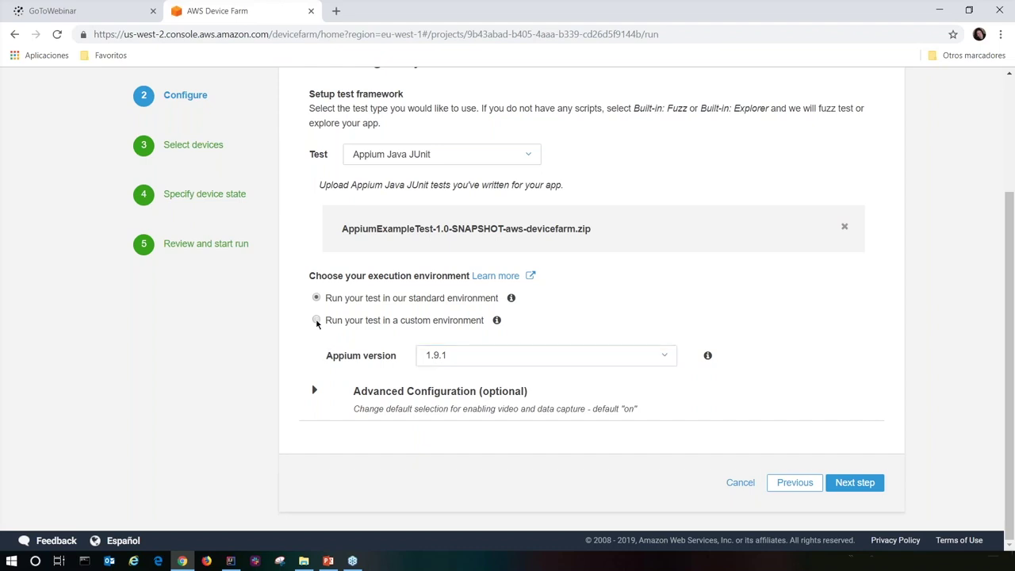
{"action": "scroll", "coordinate": [304, 327], "scroll_direction": "down", "scroll_amount": 2}
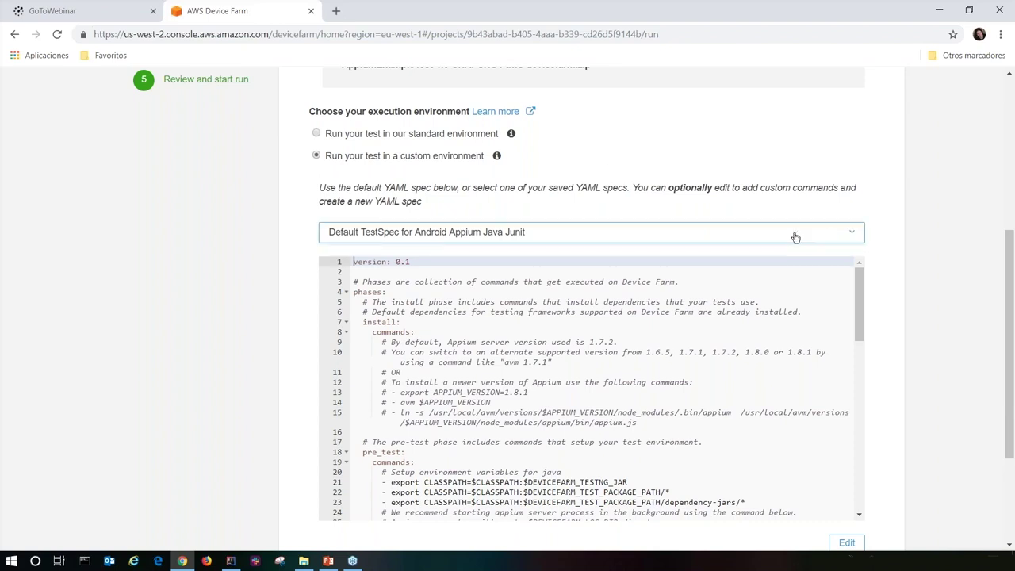
{"action": "left_click", "coordinate": [538, 235]}
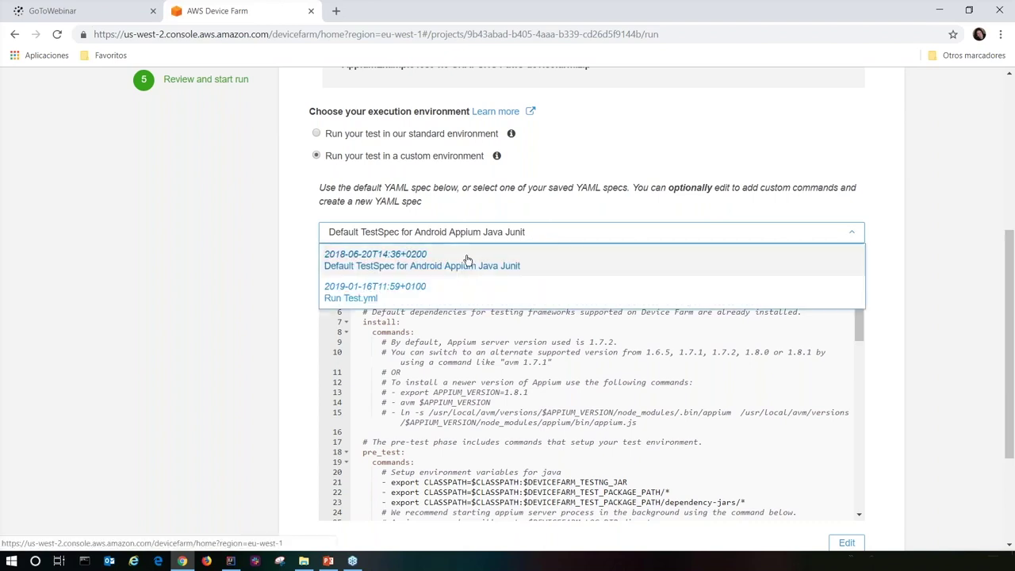
{"action": "left_click", "coordinate": [373, 294]}
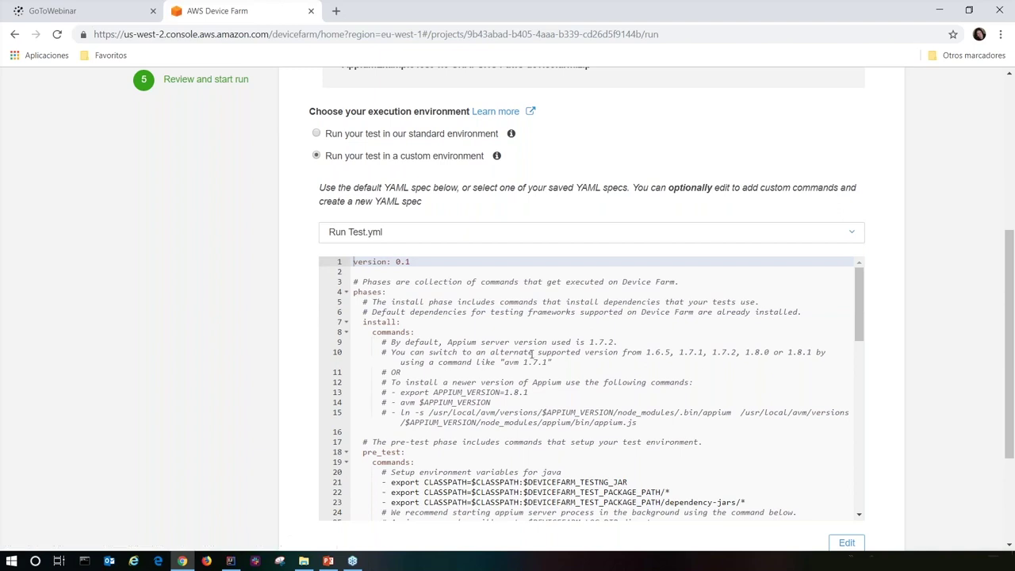
{"action": "scroll", "coordinate": [626, 349], "scroll_direction": "down", "scroll_amount": 6}
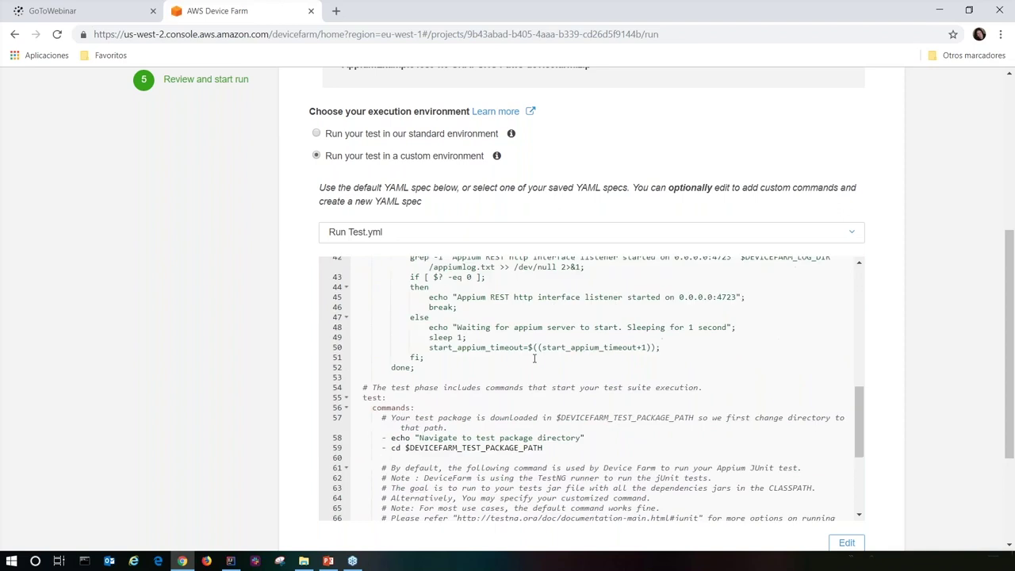
{"action": "scroll", "coordinate": [534, 358], "scroll_direction": "down", "scroll_amount": 3}
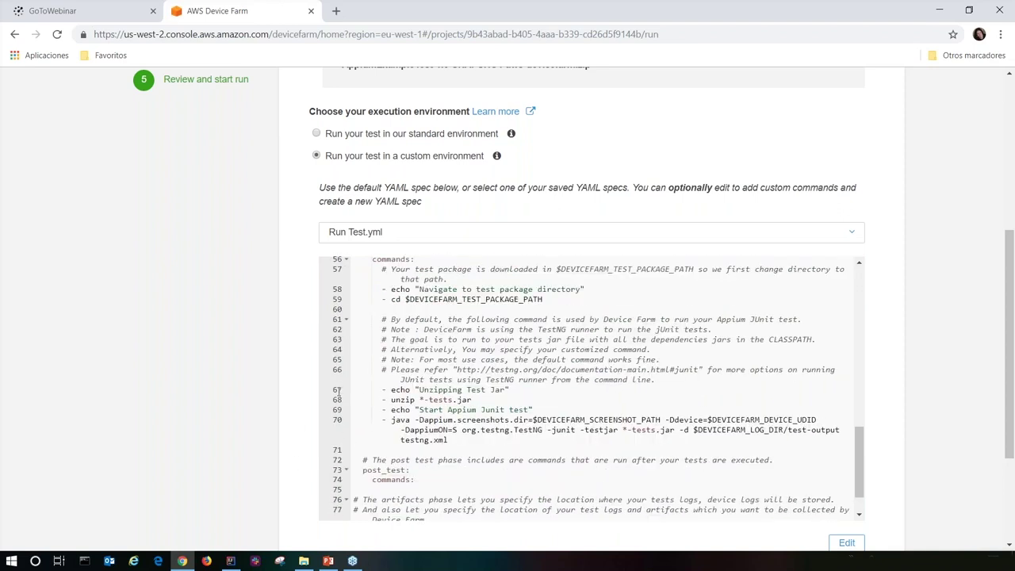